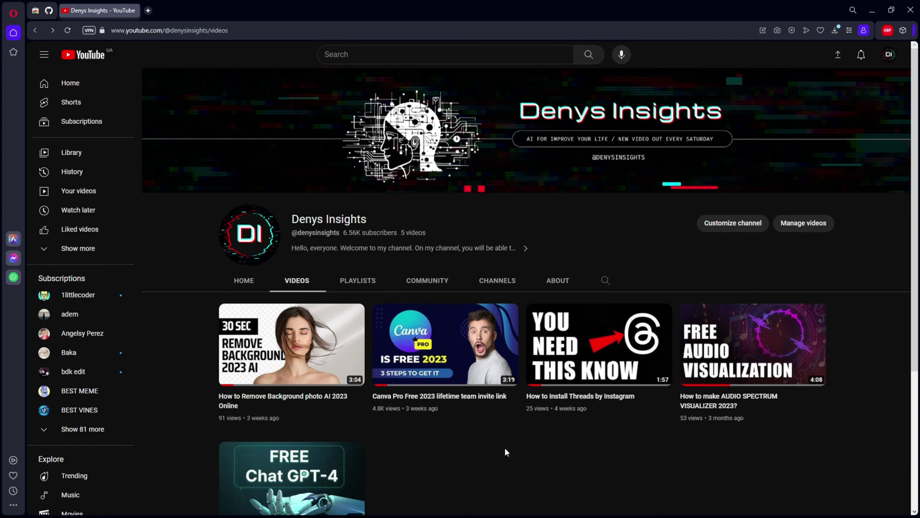
On GitHub, open the voice-over-translation 1.3.3 release and scroll down to its Assets list
left_click(48, 10)
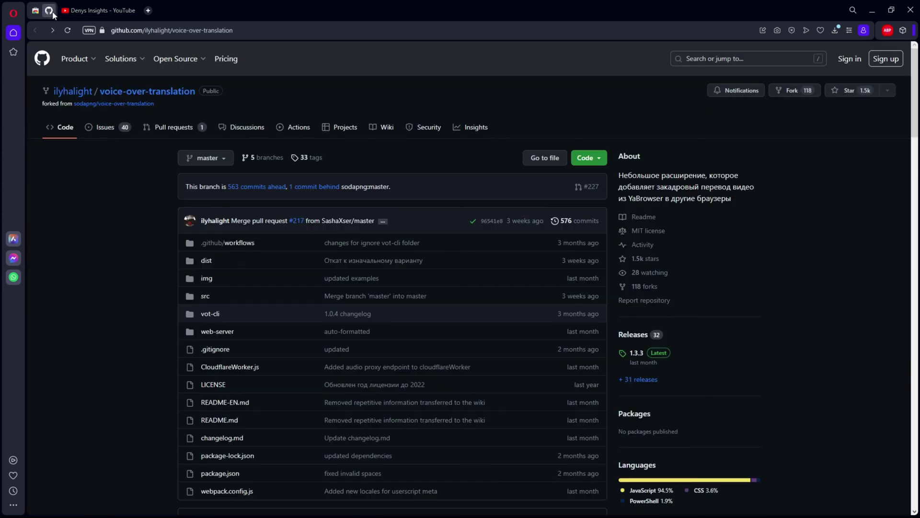
left_click(636, 353)
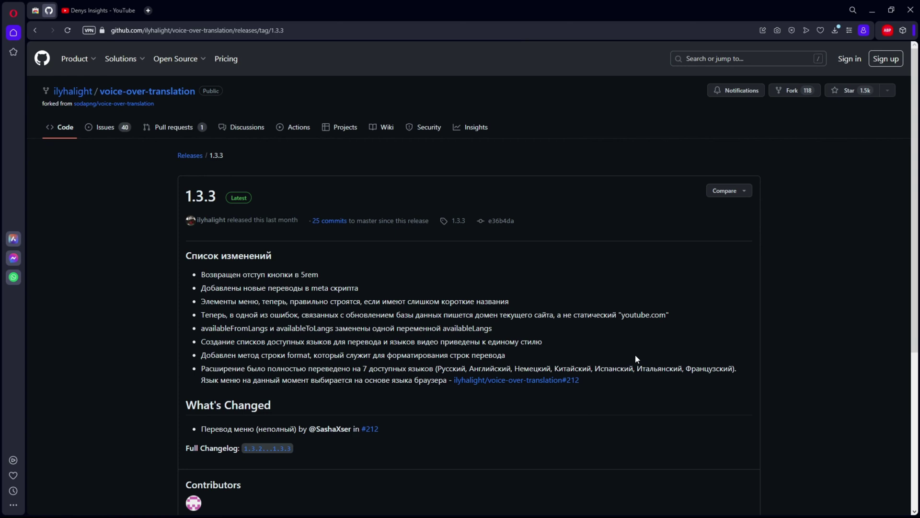
scroll(636, 355, "down", 5)
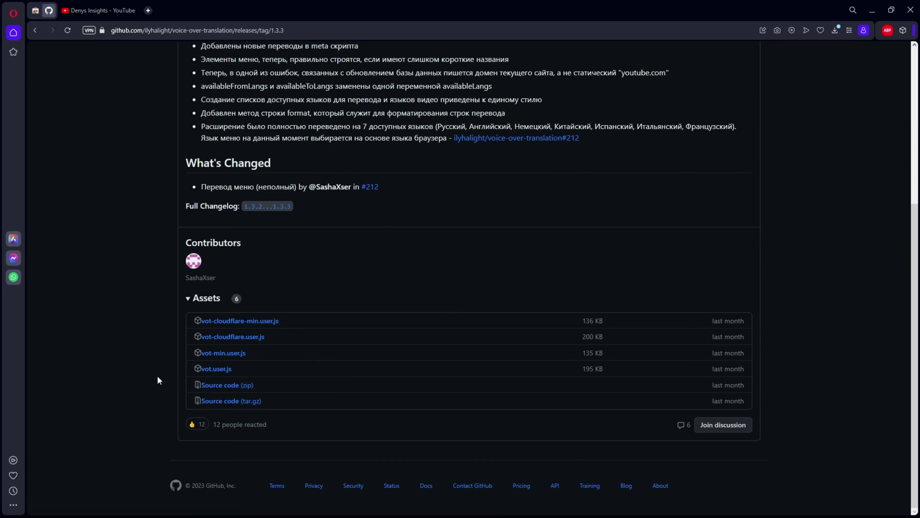
Add the Tampermonkey extension to Opera from its Chrome Web Store page
left_click(35, 11)
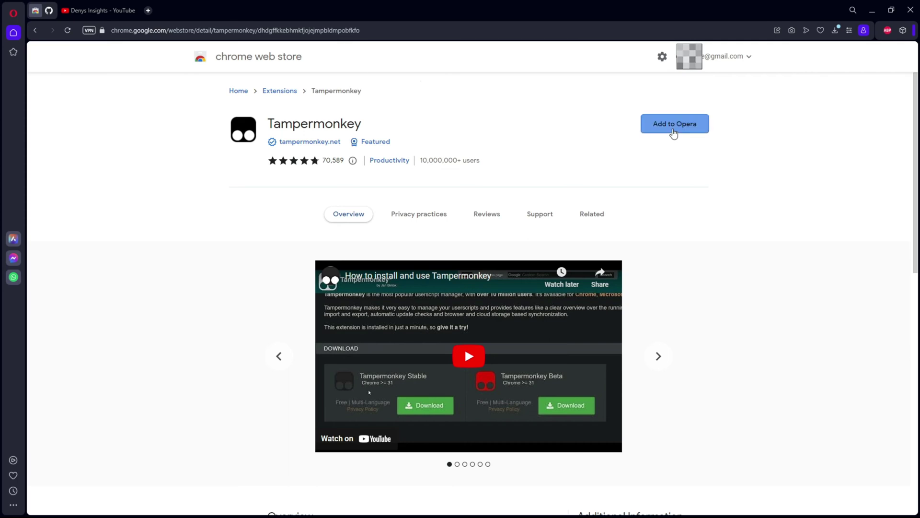
left_click(674, 134)
left_click(491, 162)
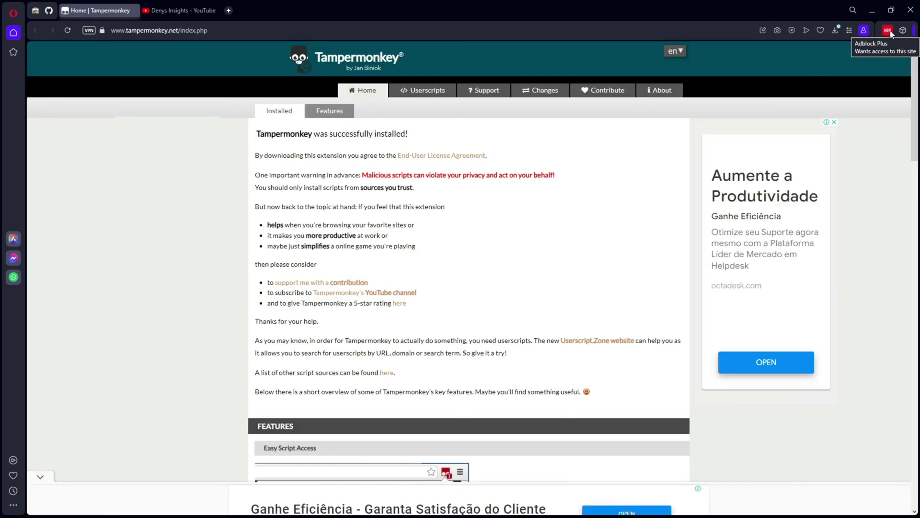
Locate the downloaded voice-over-translation-1.3.3 zip and extract it to its own folder with WinRAR
left_click(838, 33)
left_click(853, 98)
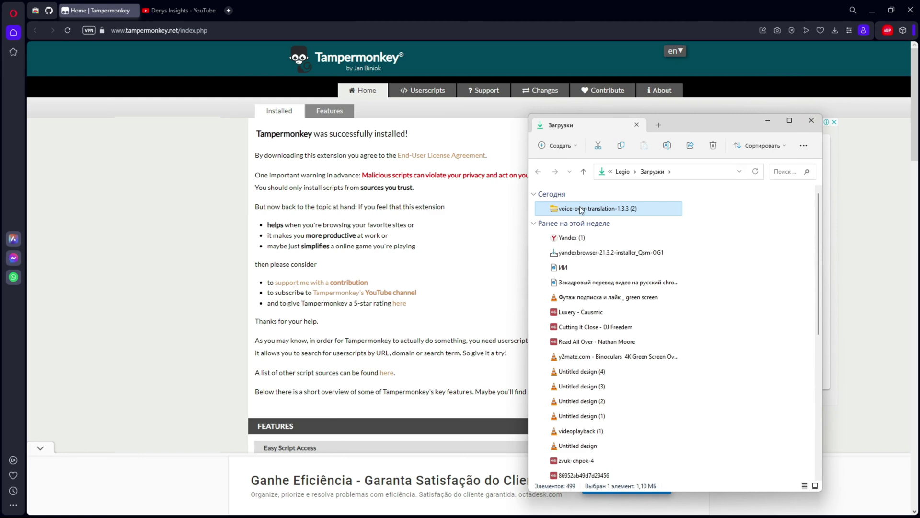
right_click(578, 213)
mouse_move(643, 428)
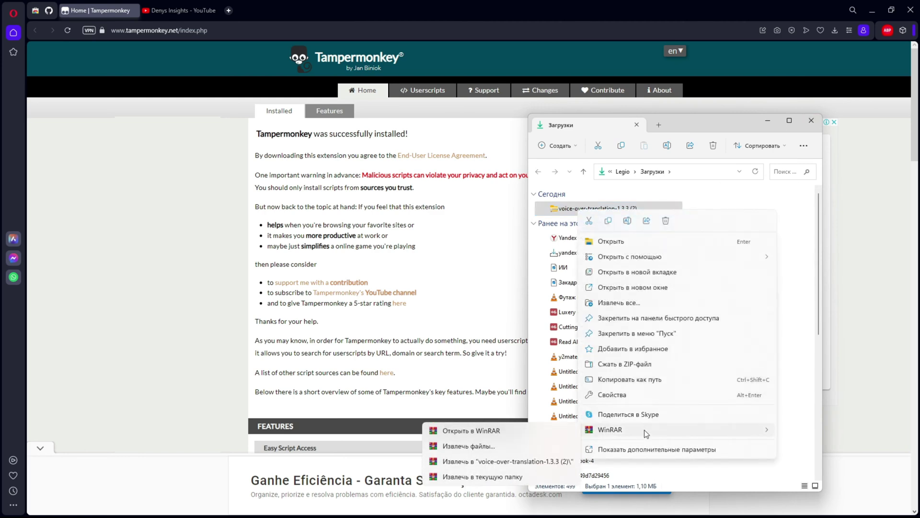
left_click(527, 463)
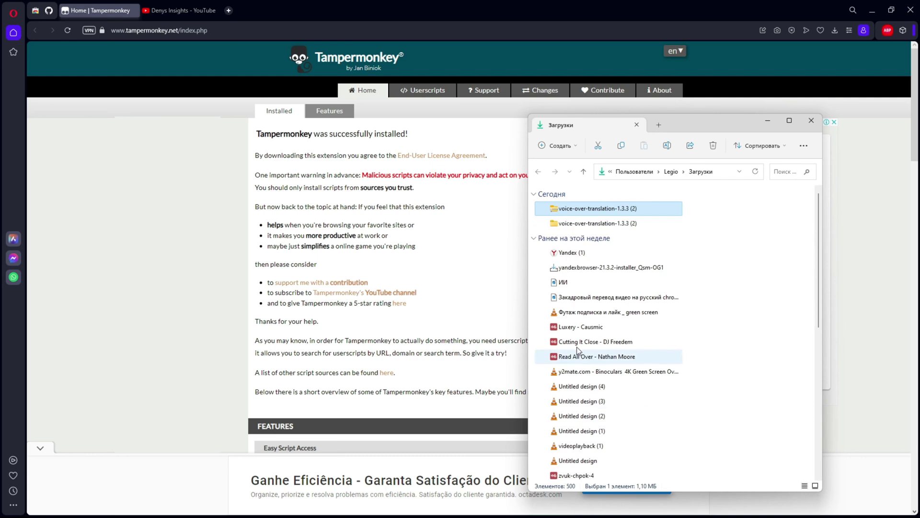
Open the extracted voice-over-translation-1.3.3 dist folder and move its window to the right
double_click(572, 228)
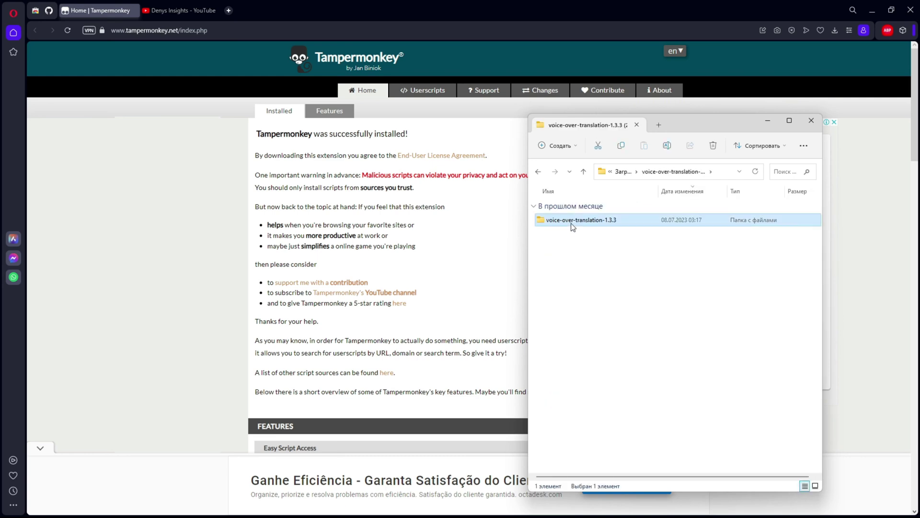
double_click(573, 220)
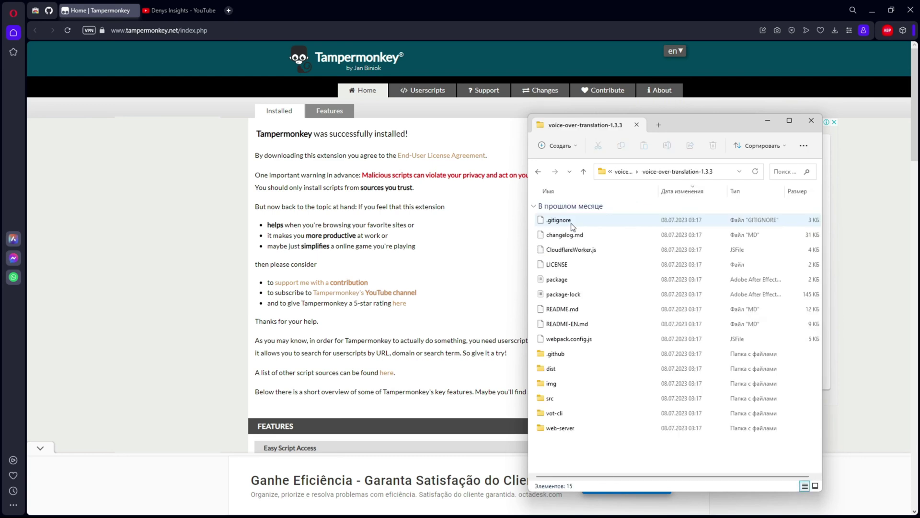
double_click(549, 372)
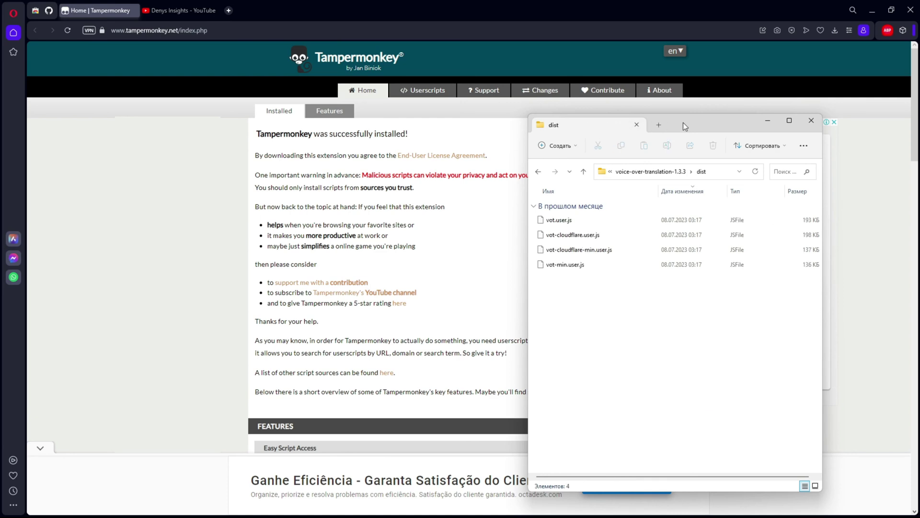
left_click_drag(684, 122, 780, 123)
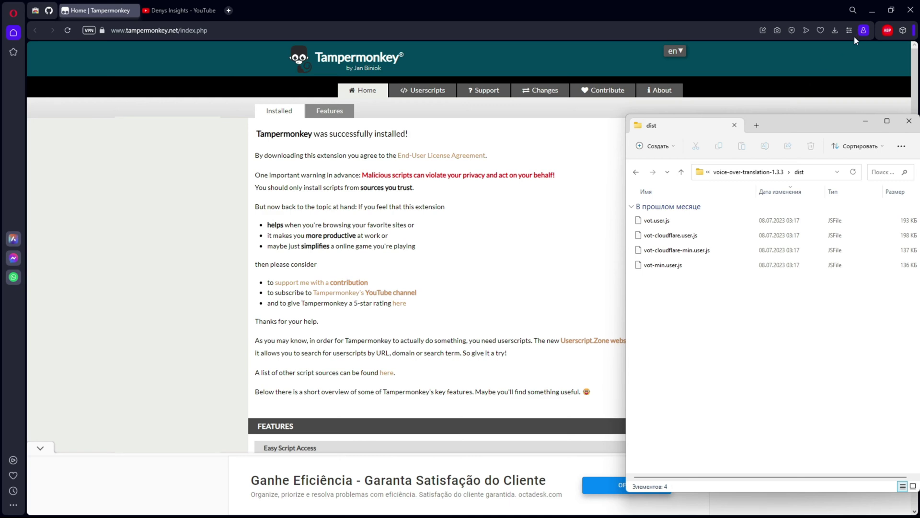
Pin Tampermonkey to the toolbar and open its still-empty Installed Userscripts dashboard
left_click(903, 31)
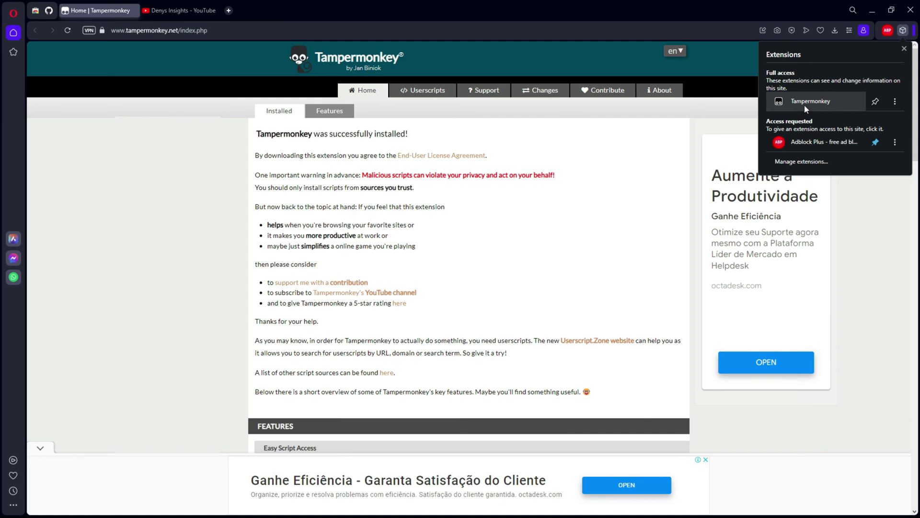
left_click(875, 102)
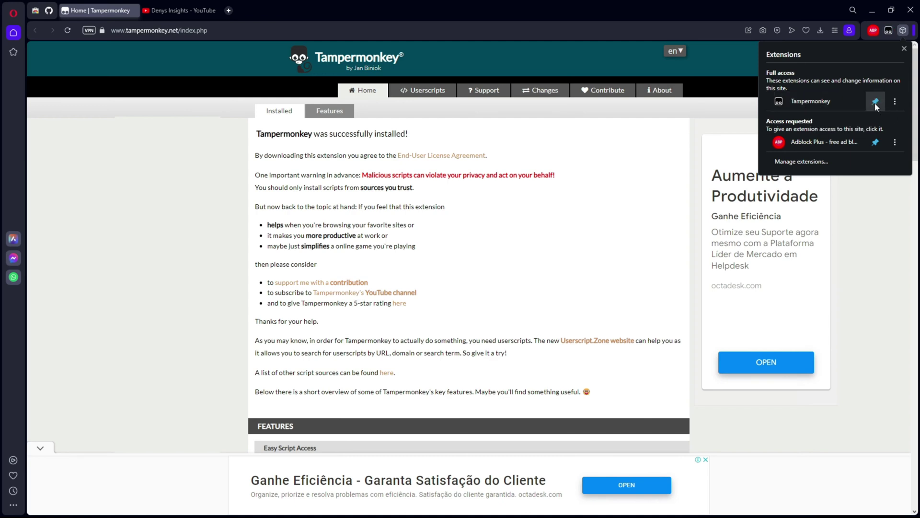
left_click(796, 104)
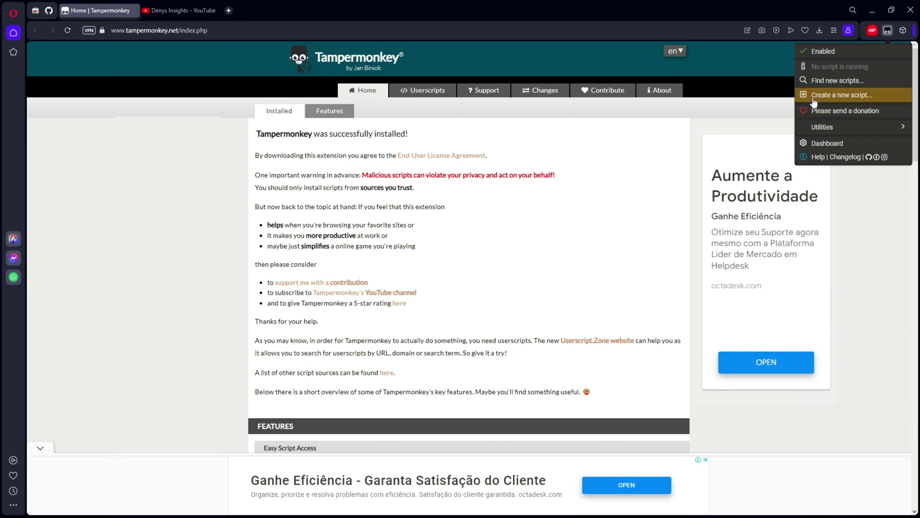
left_click(837, 98)
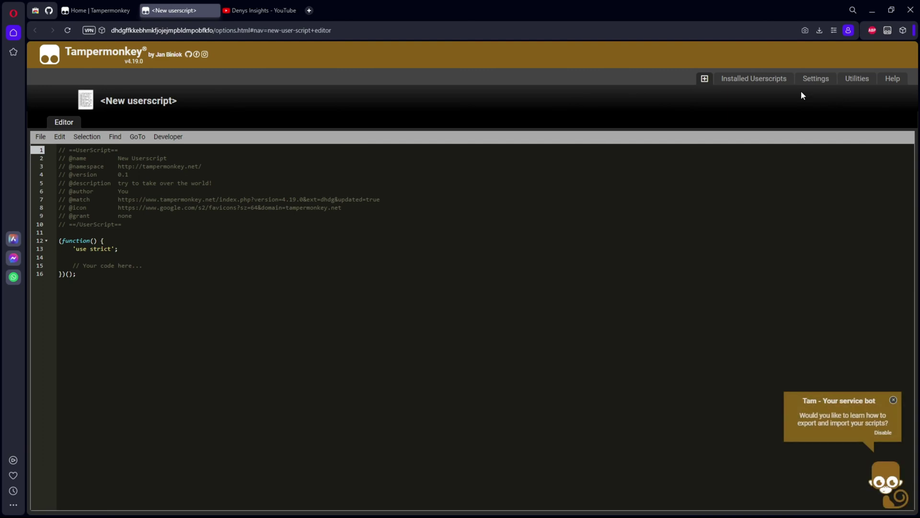
left_click(745, 79)
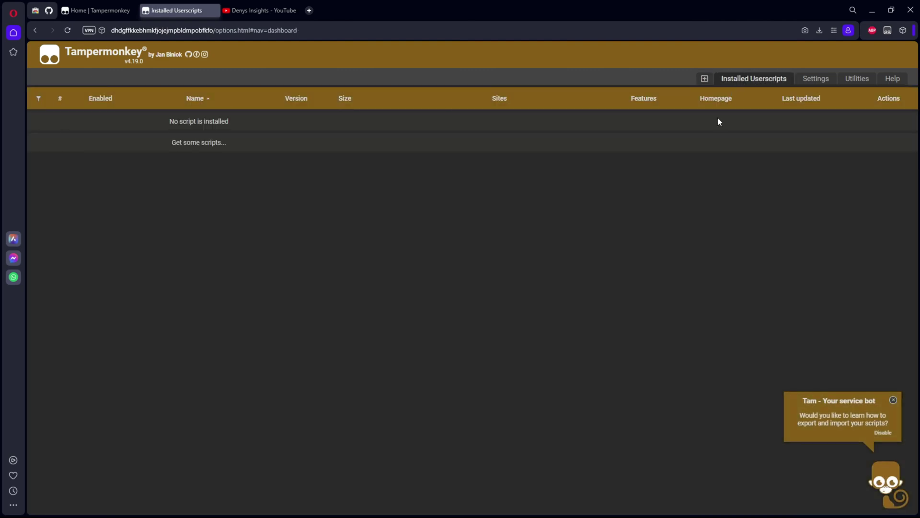
Install vot.user.js from the dist folder into Tampermonkey as [VOT] - Voice Over Translation 1.3.3
key("alt+Tab")
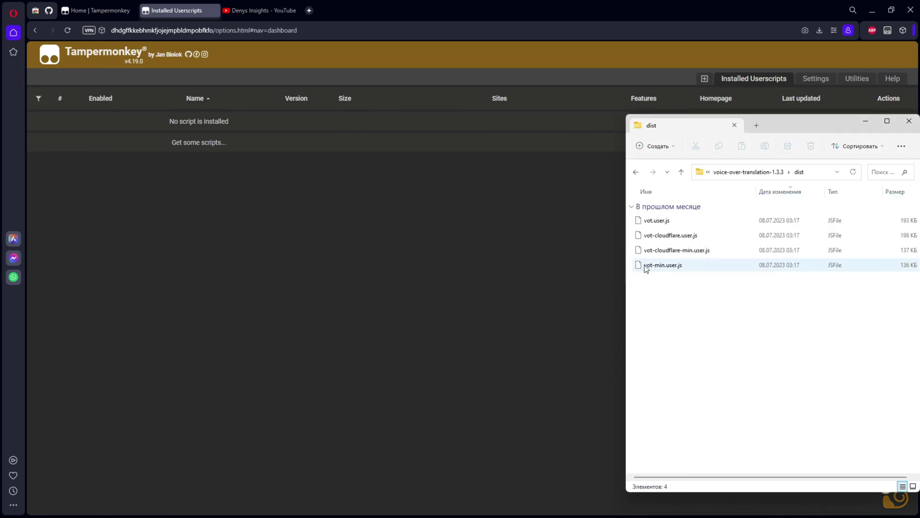
left_click(662, 226)
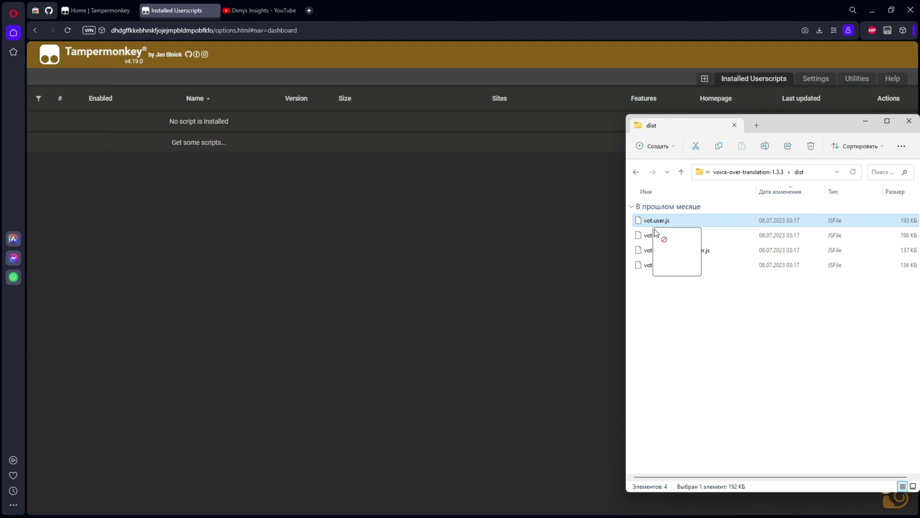
left_click_drag(656, 232, 217, 272)
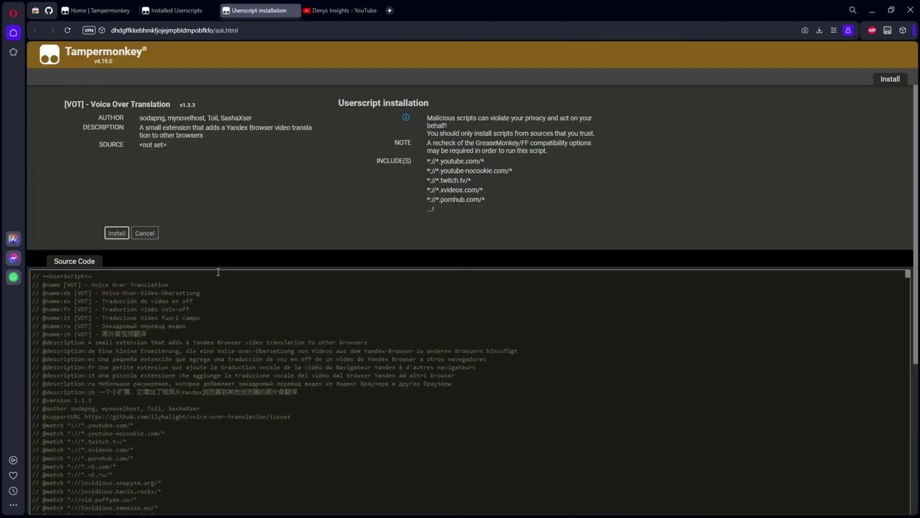
left_click(117, 233)
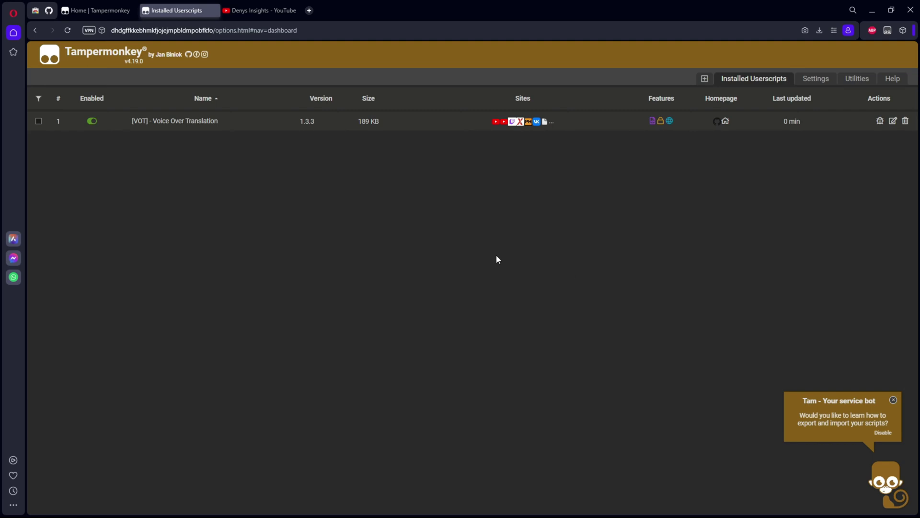
Open the 'How to Remove Background photo AI 2023 Online' video from the YouTube channel tab
left_click(248, 13)
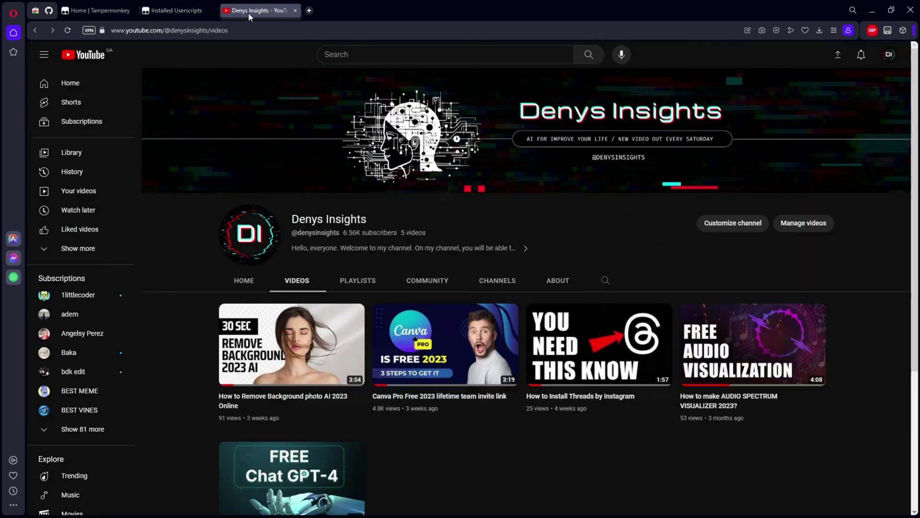
mouse_move(287, 361)
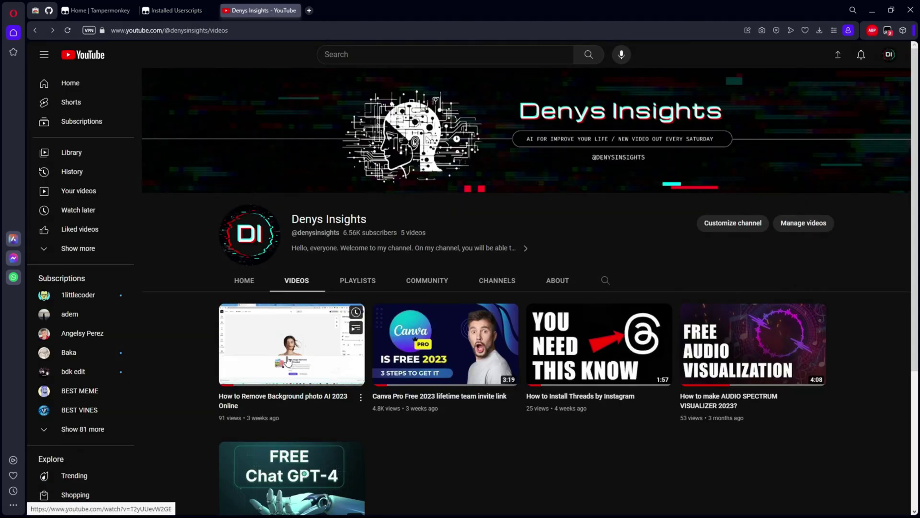
left_click(288, 362)
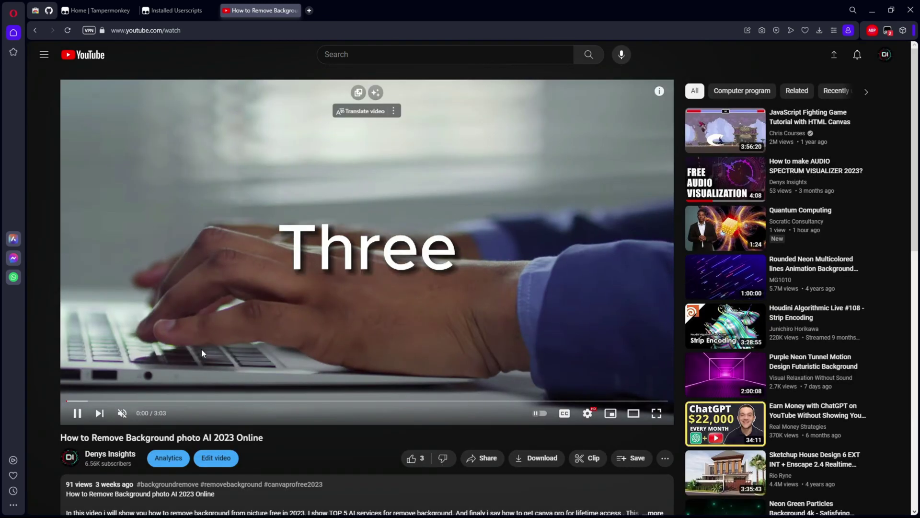
Unmute and briefly play the video, then pause it and rewind to 0:00
left_click(203, 349)
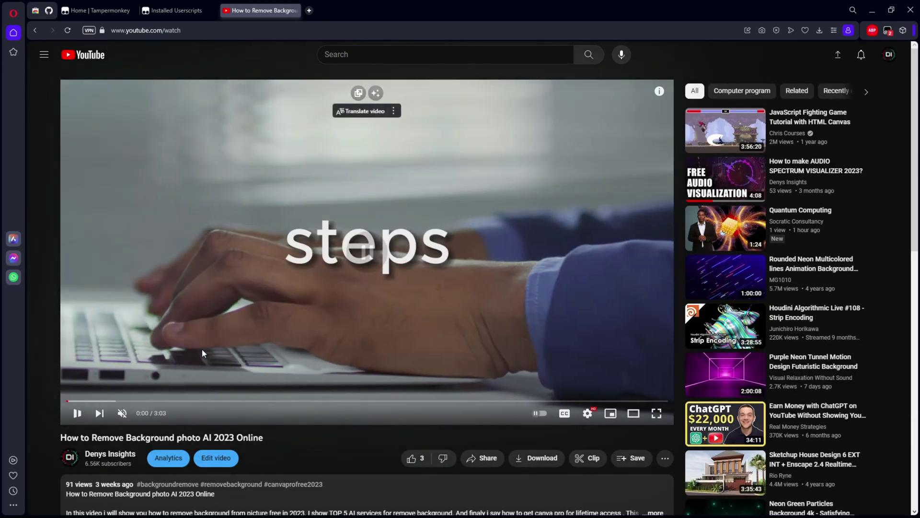
left_click(72, 401)
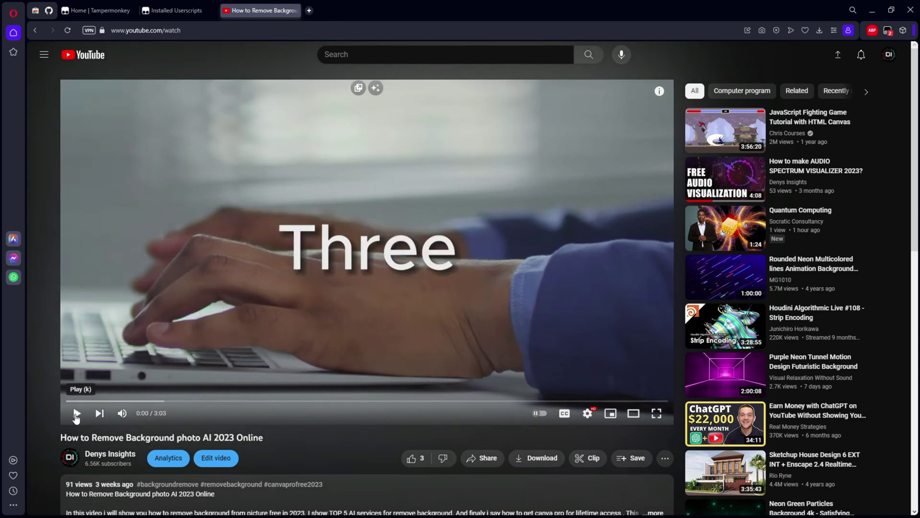
left_click(76, 414)
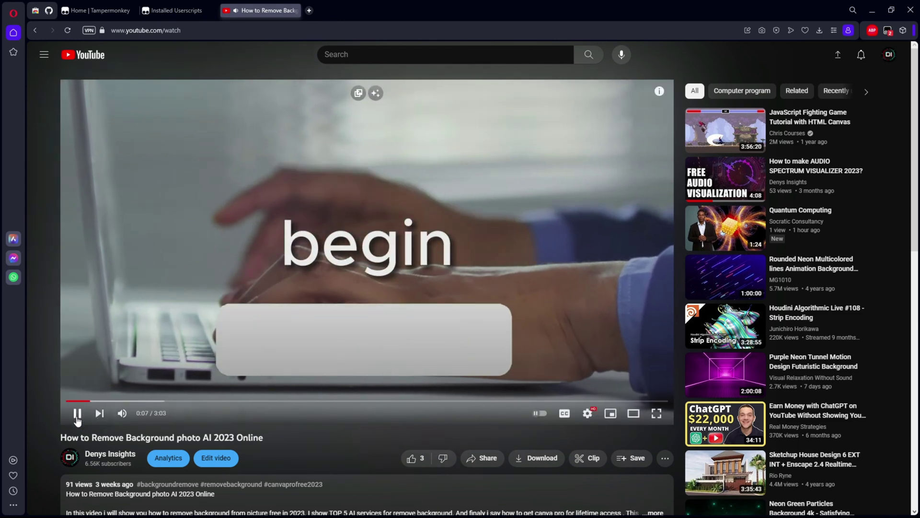
left_click(76, 420)
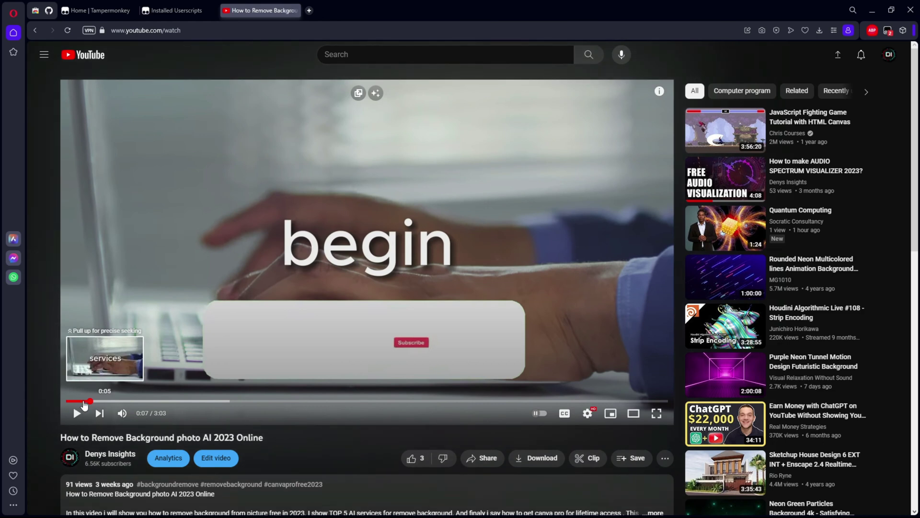
left_click_drag(84, 402, 49, 401)
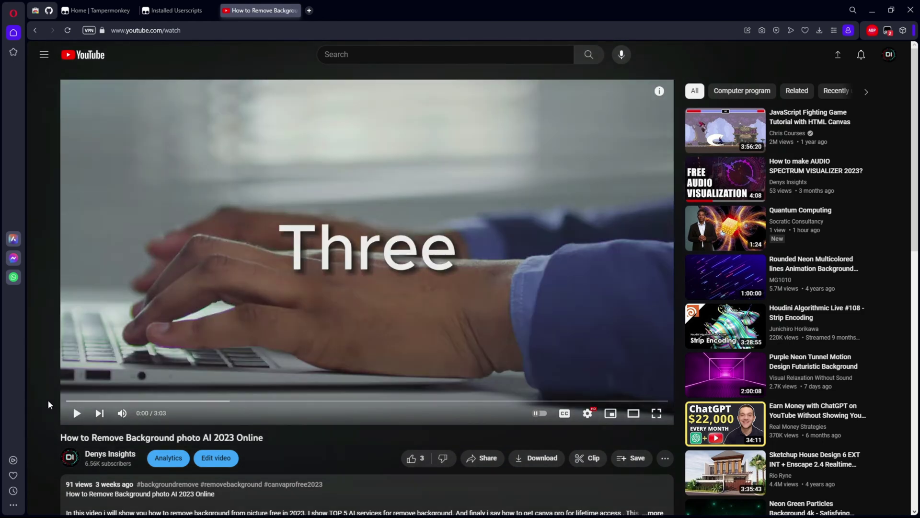
mouse_move(368, 130)
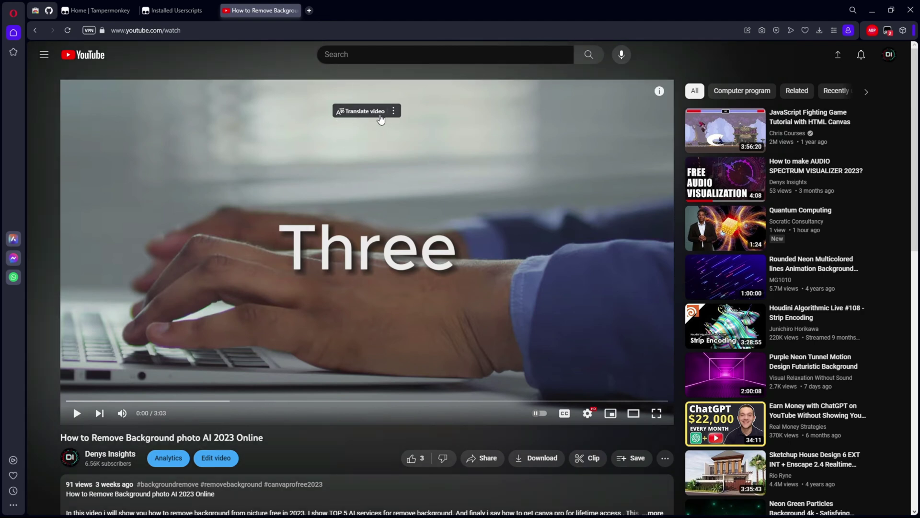
Turn on Opera's browser VPN and reload the YouTube video page
left_click(89, 30)
left_click(136, 90)
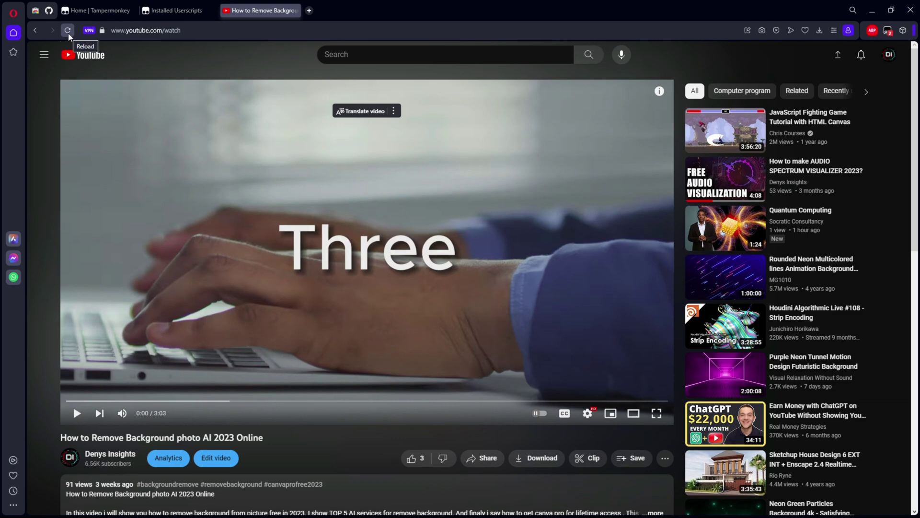
left_click(73, 56)
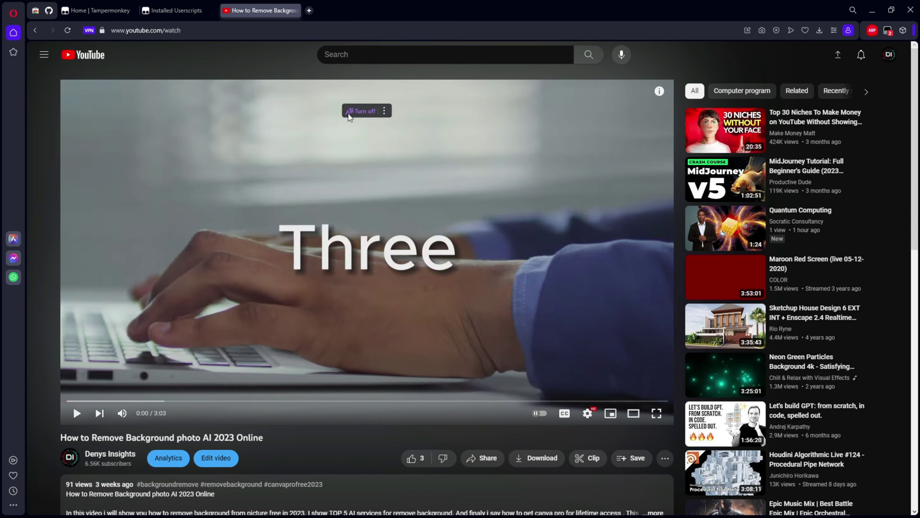
Set the voice-over translation from English to German and resume playback
left_click(384, 114)
left_click(355, 161)
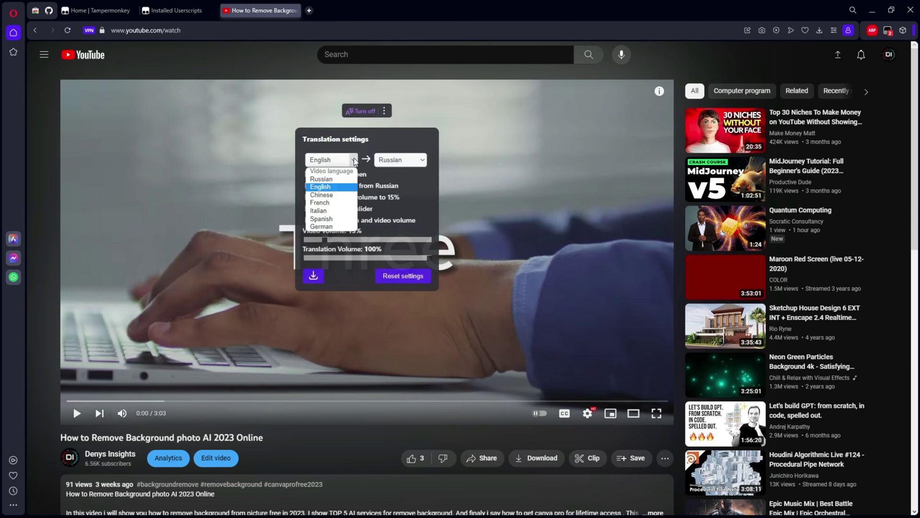
left_click(361, 179)
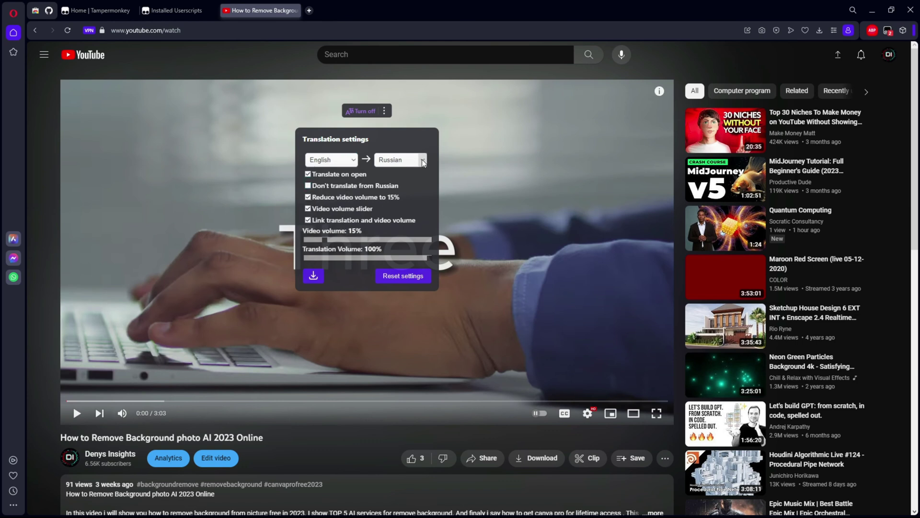
left_click(421, 160)
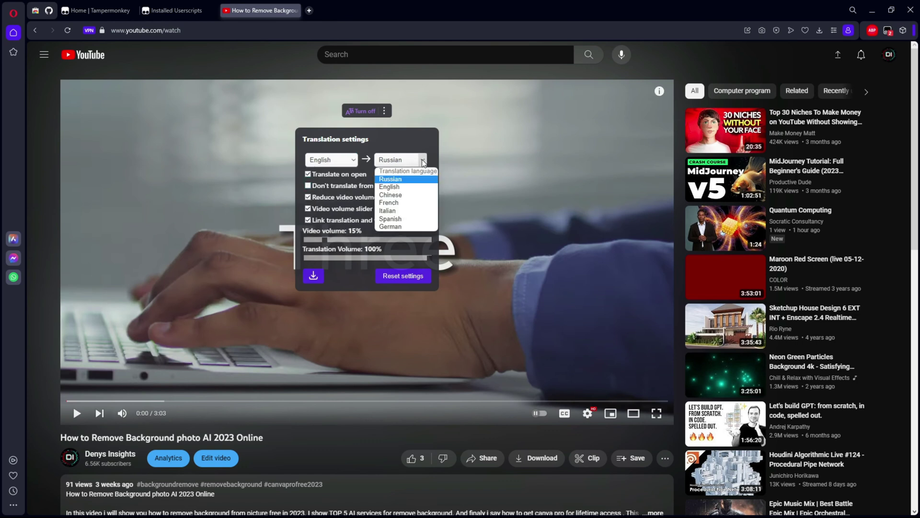
left_click(392, 226)
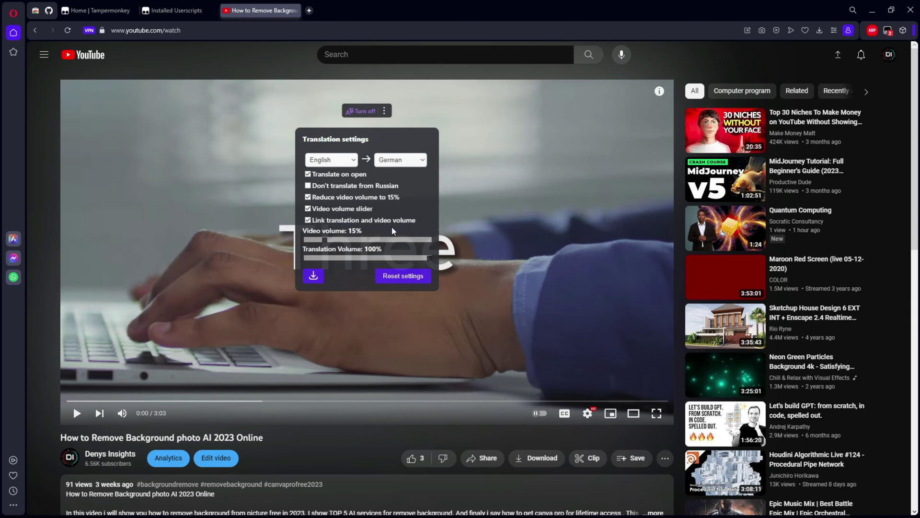
left_click(360, 113)
left_click(360, 113)
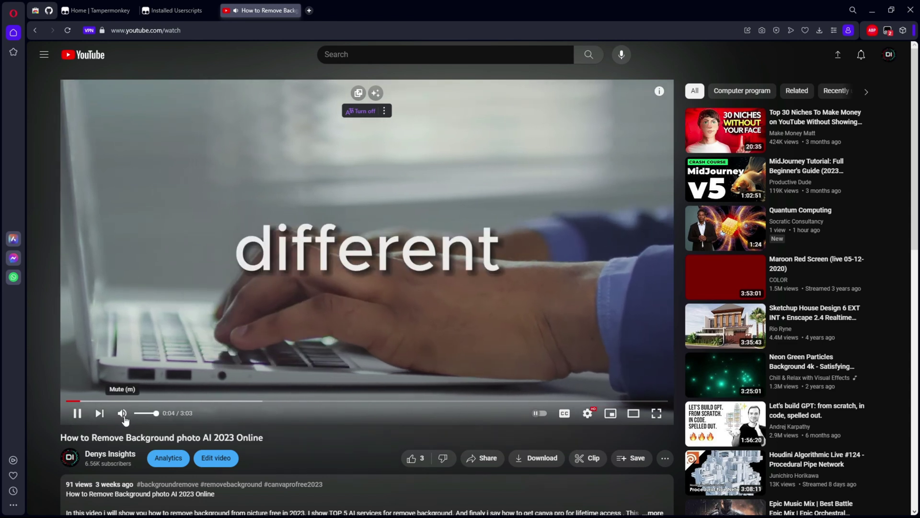
Mute the original audio and pause the German-dubbed video at 0:15
left_click(123, 413)
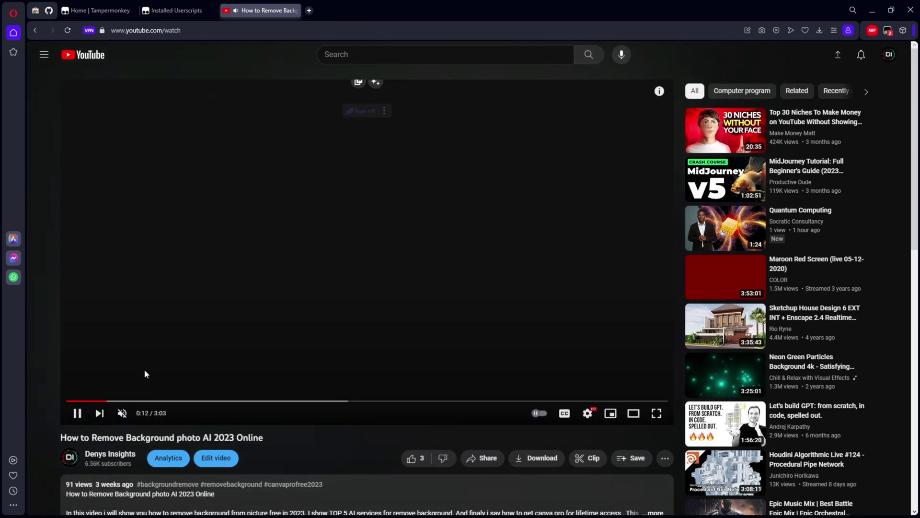
left_click(156, 359)
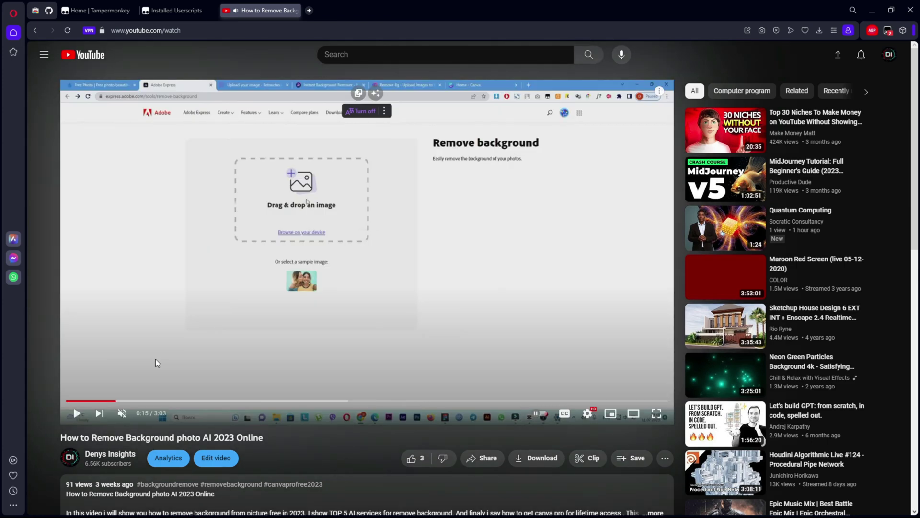